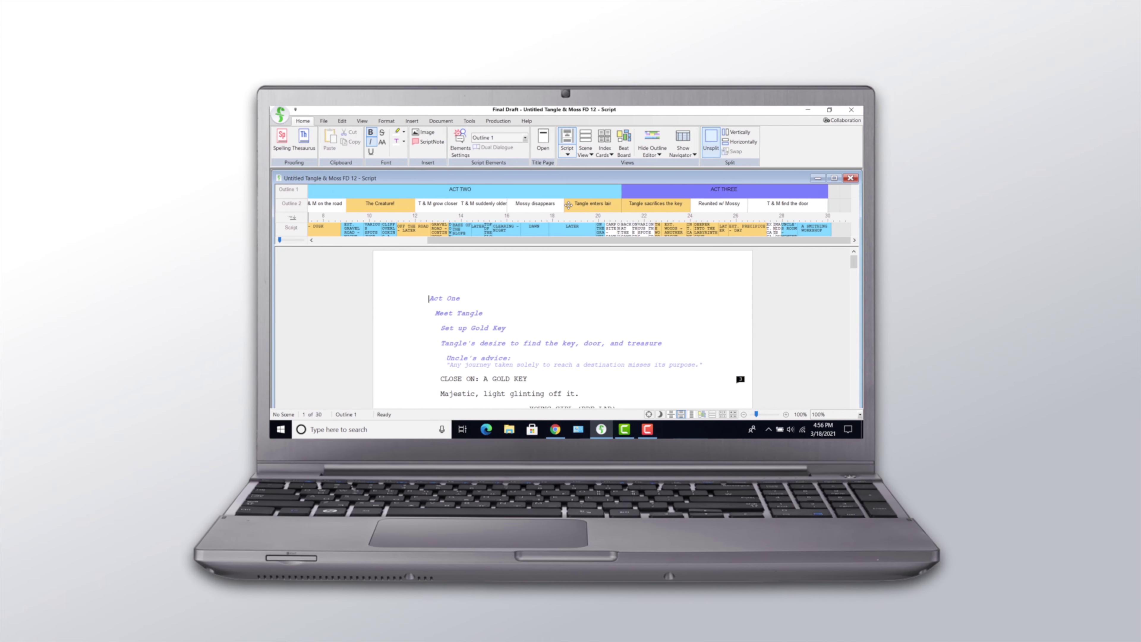
Browse the template categories and create a new script from Script > Stageplay
right_click(568, 205)
click(573, 231)
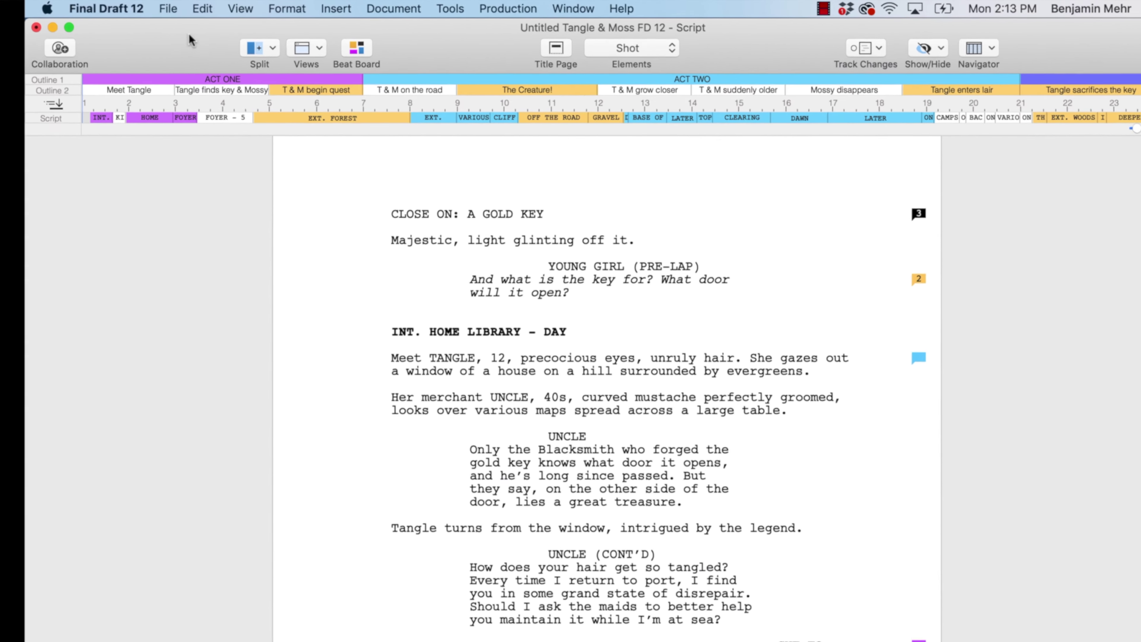
click(182, 8)
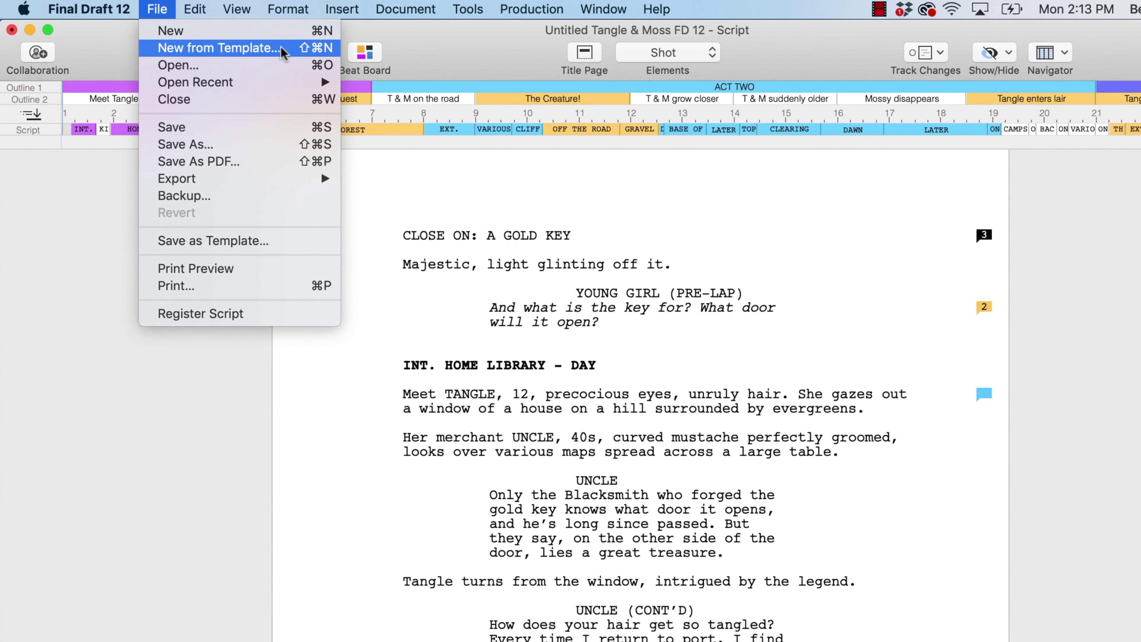
click(282, 47)
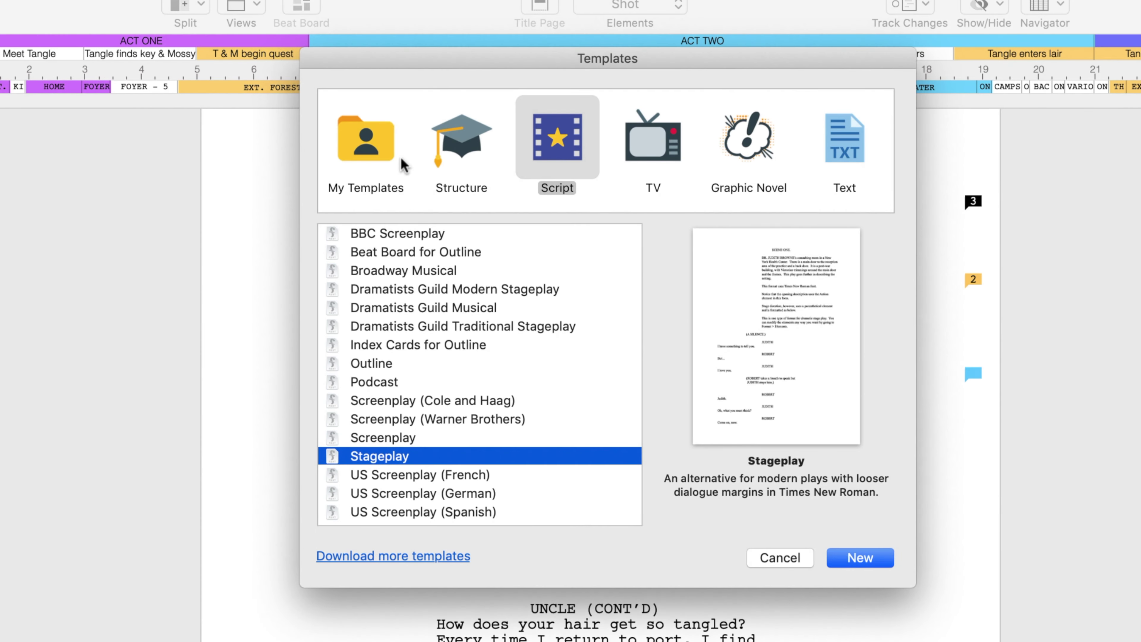
click(462, 170)
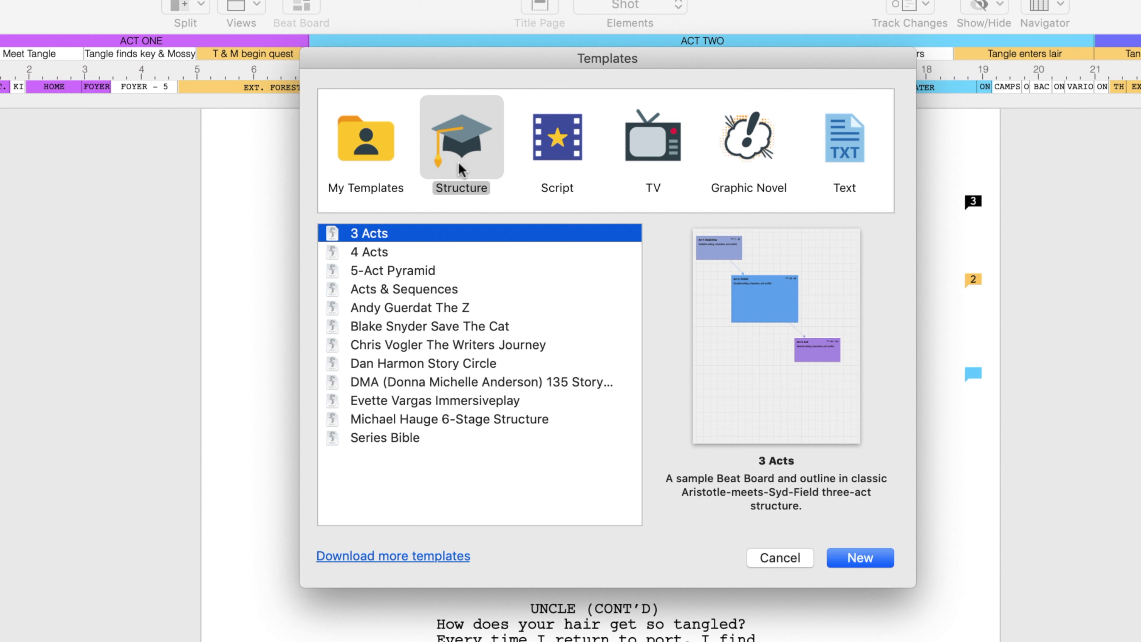
click(553, 174)
click(662, 174)
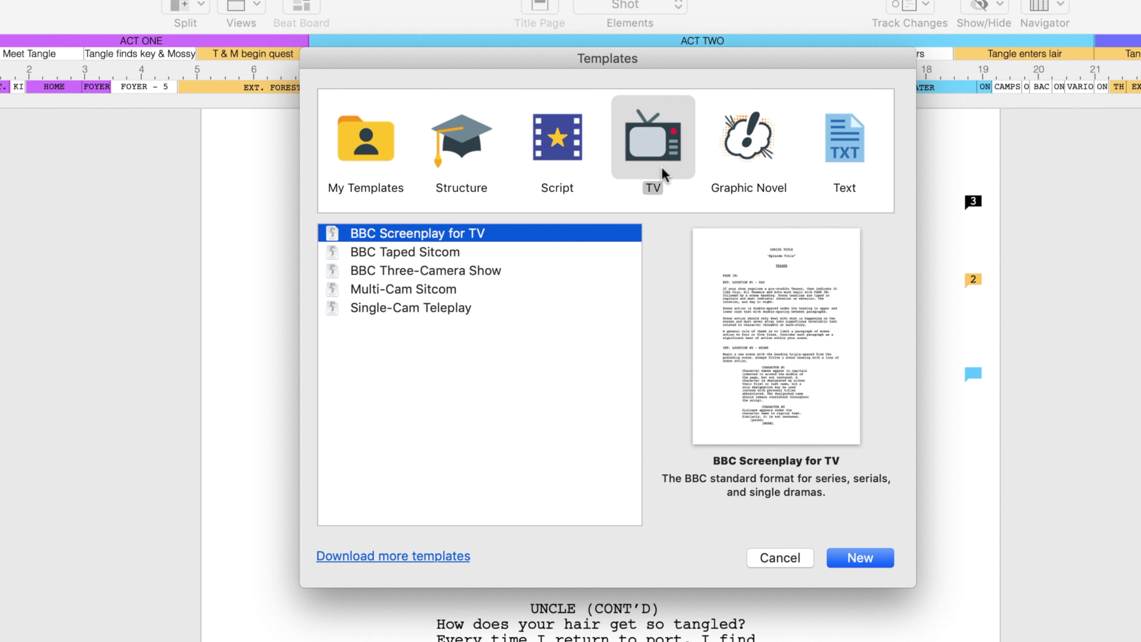
click(741, 177)
click(836, 177)
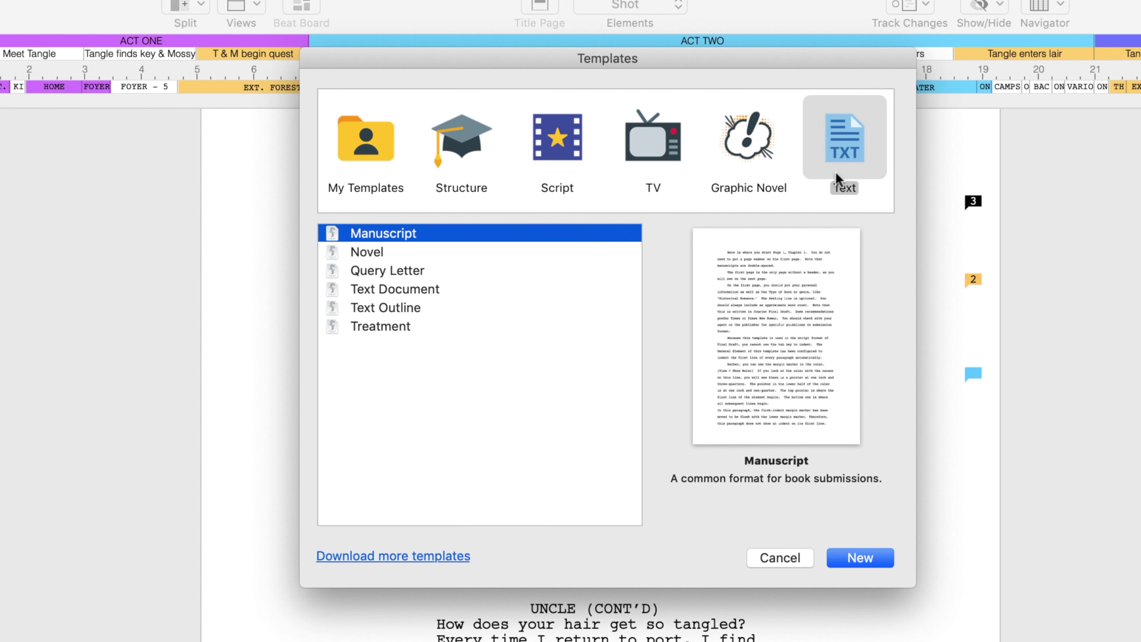
click(573, 169)
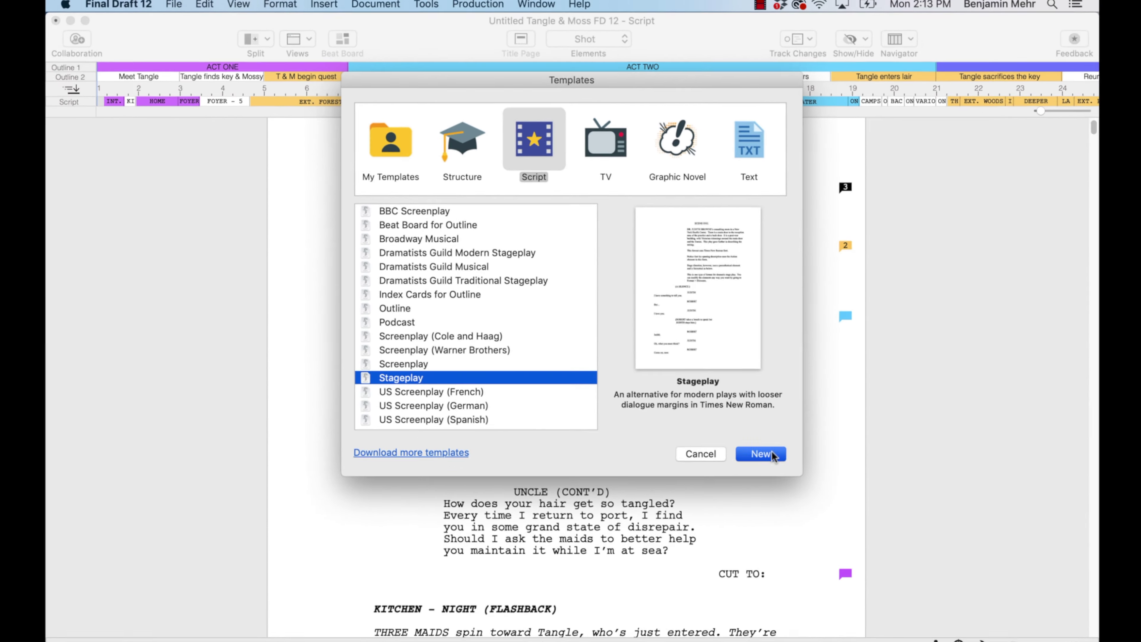
click(772, 454)
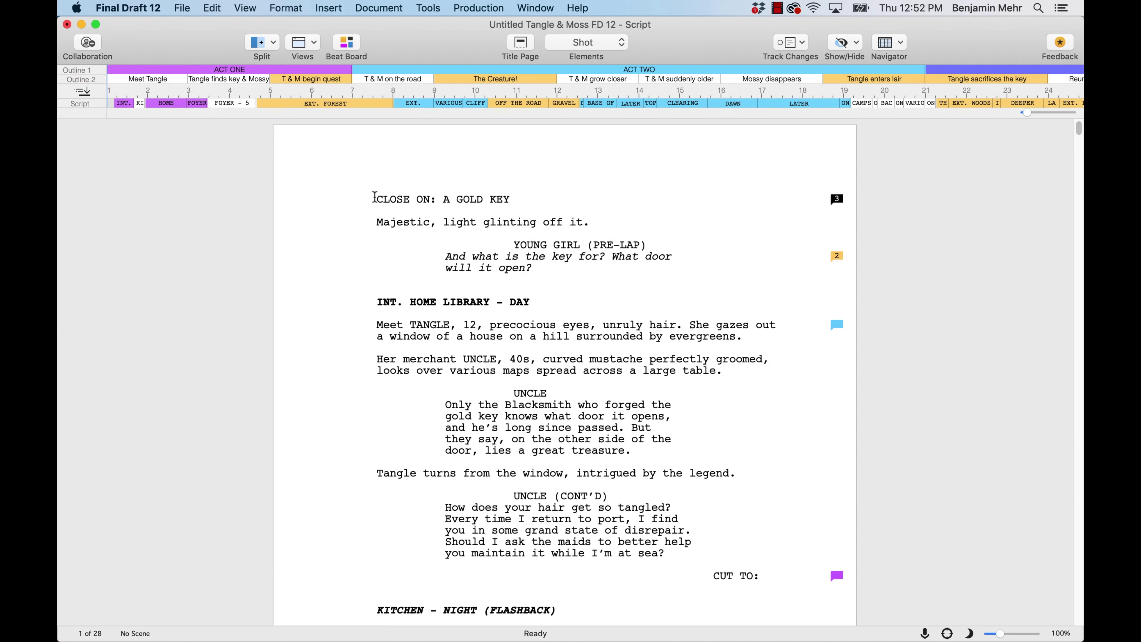
Apply the Script > Stageplay template in the Elements dialog, reformatting the script to 32 pages
click(303, 9)
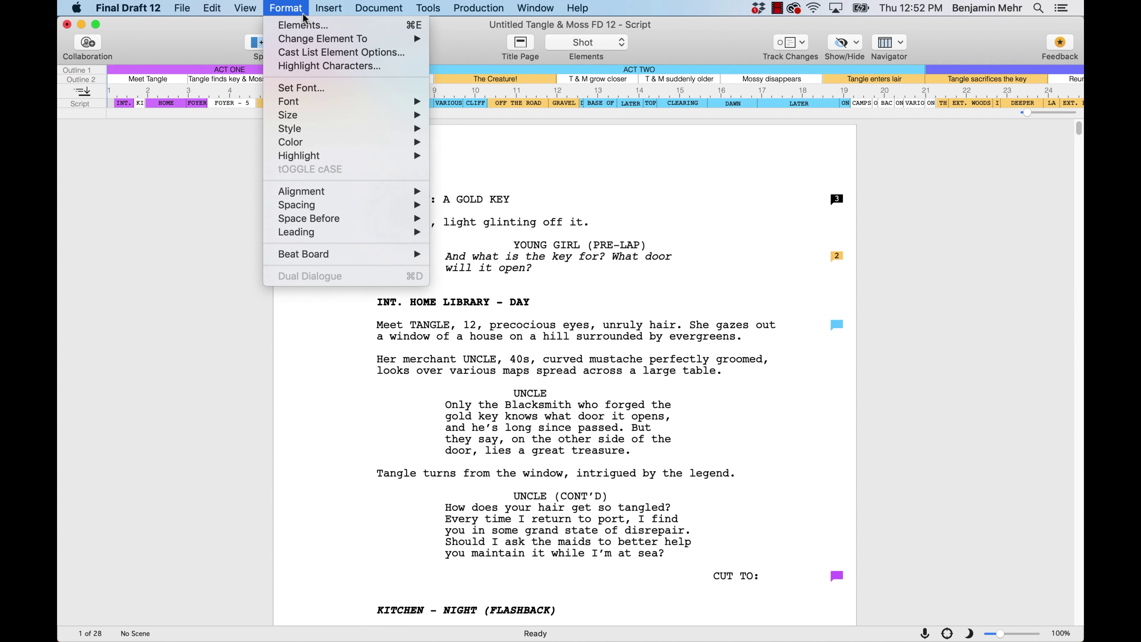
click(327, 26)
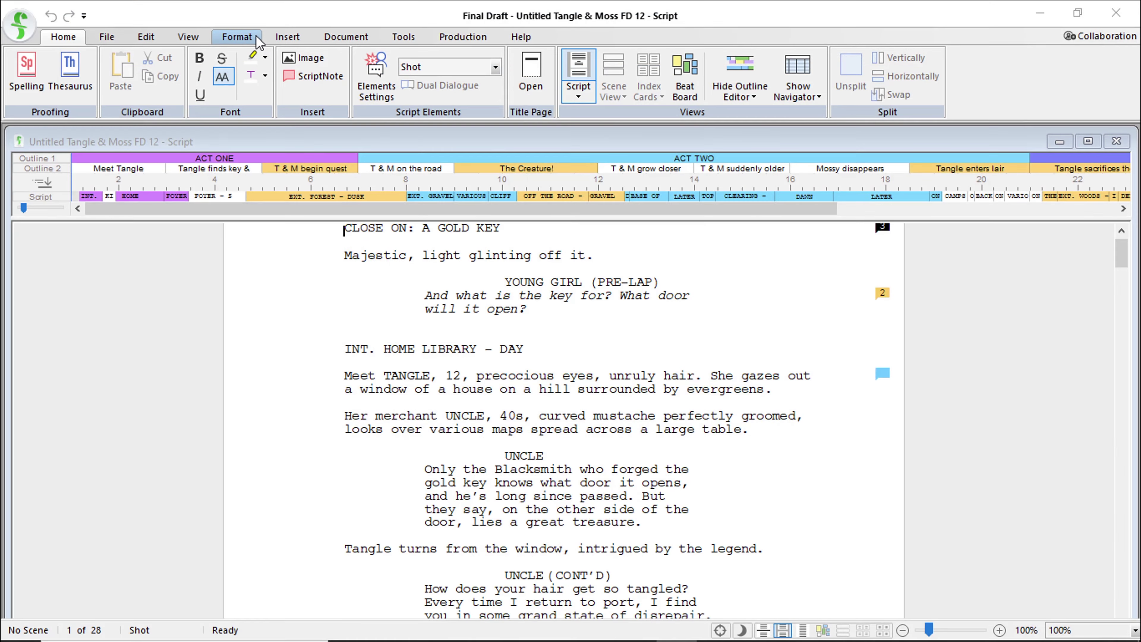
click(257, 38)
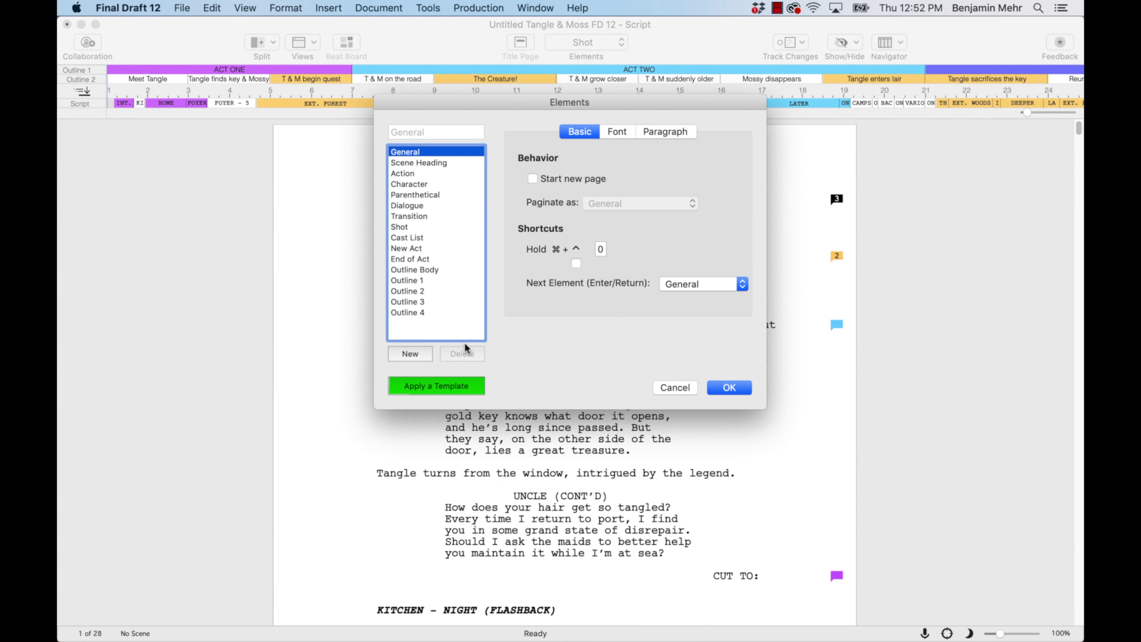
click(470, 387)
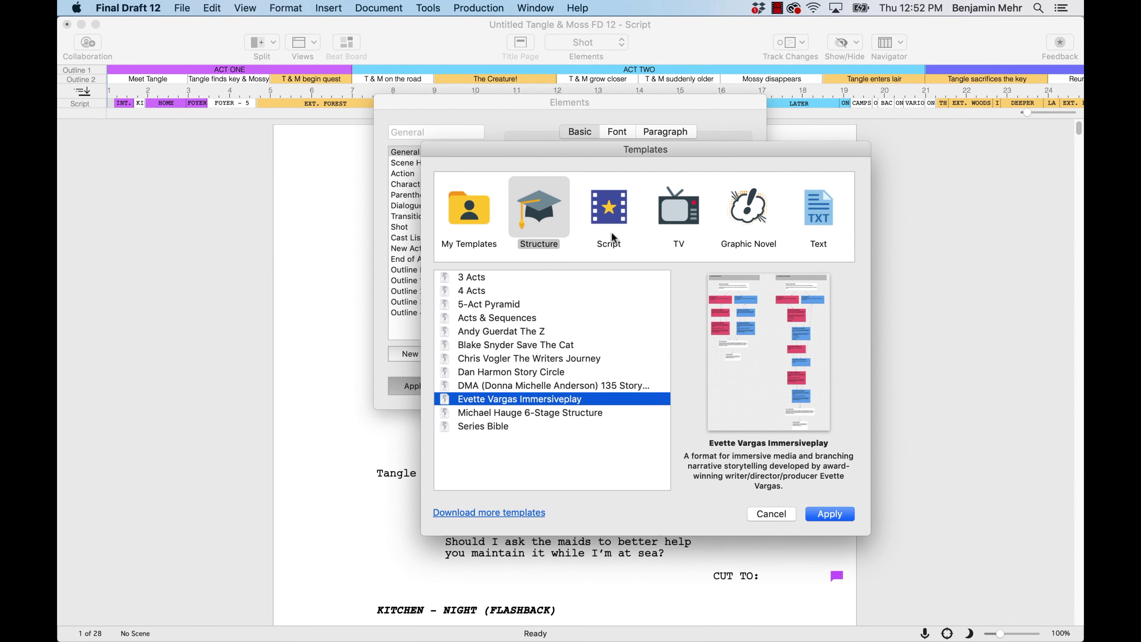
click(610, 229)
click(513, 440)
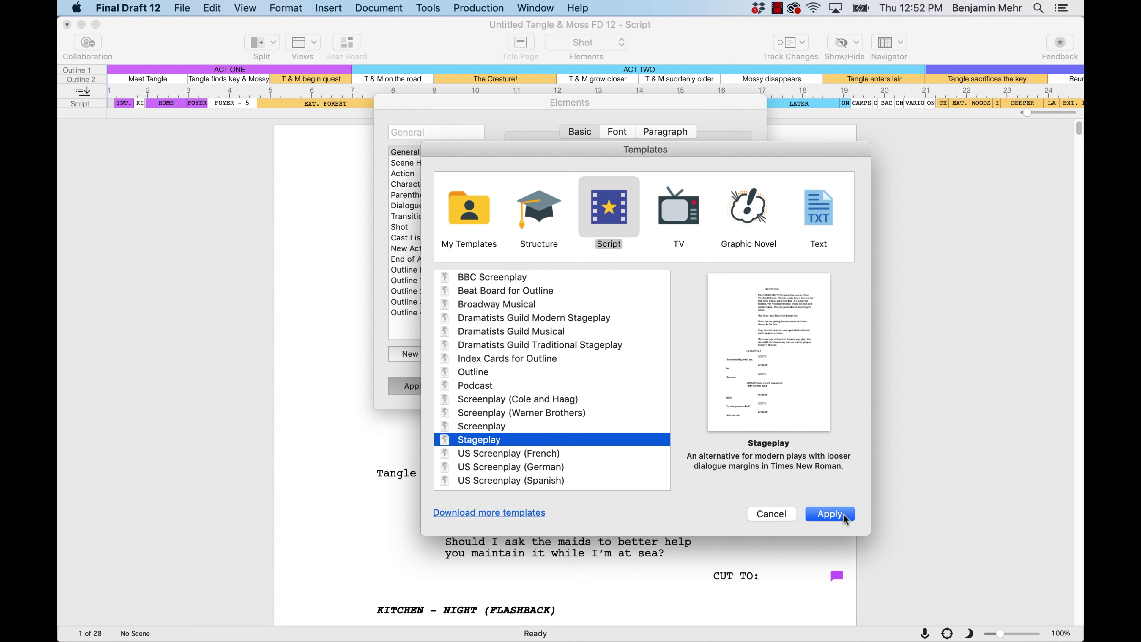
click(844, 514)
click(742, 392)
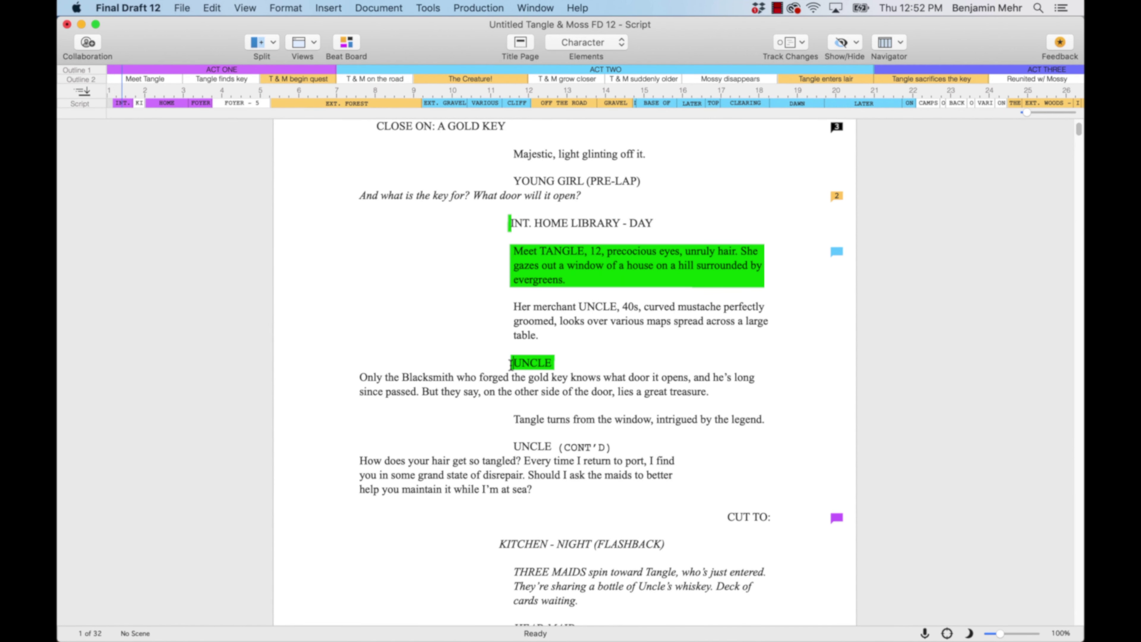
Set the Scene Heading element font to bold and underlined in the Elements dialog
click(511, 363)
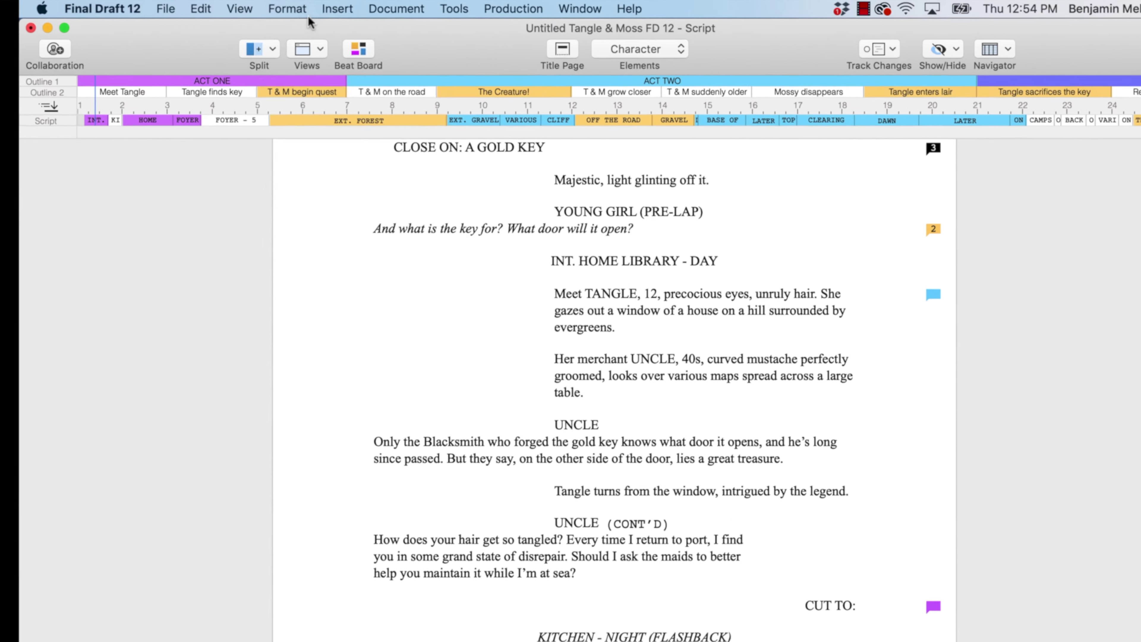
click(286, 8)
click(349, 34)
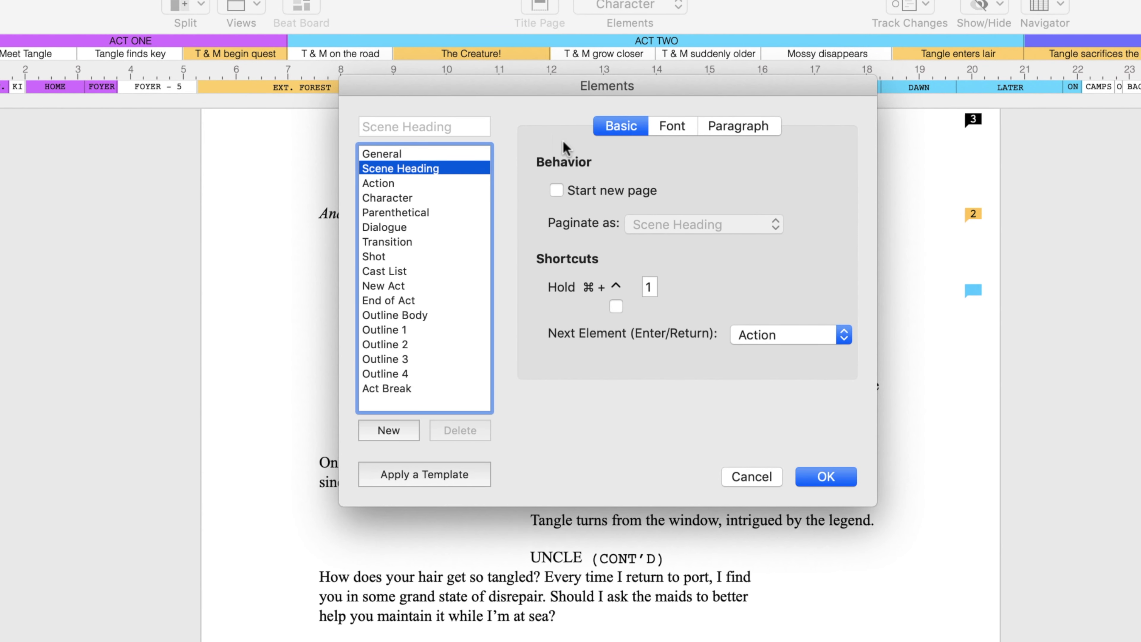
click(690, 134)
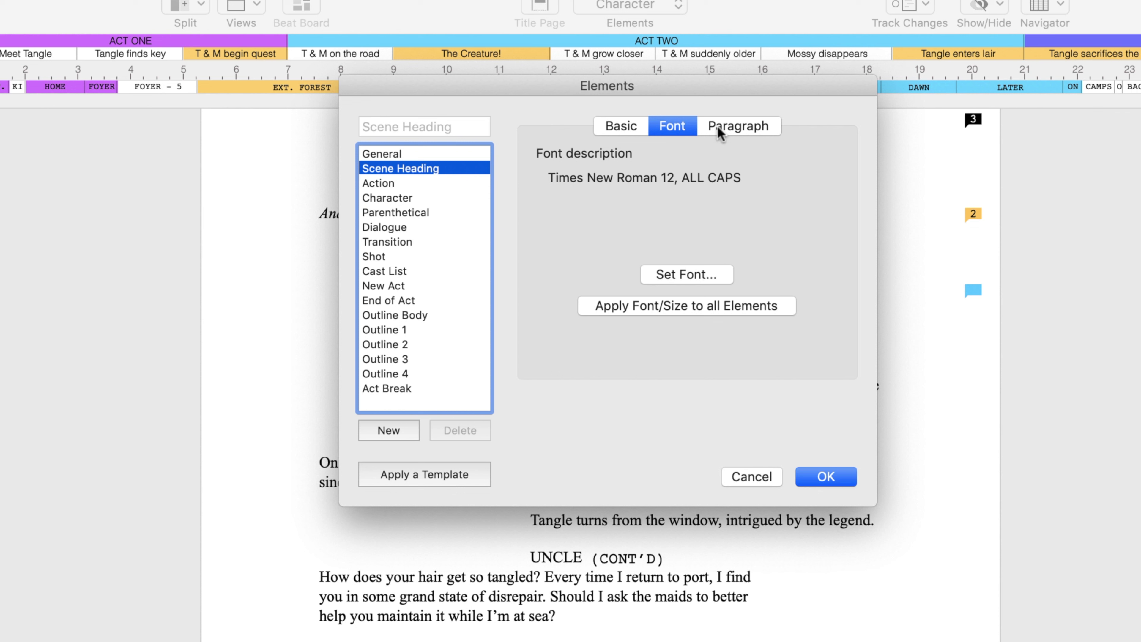
click(769, 129)
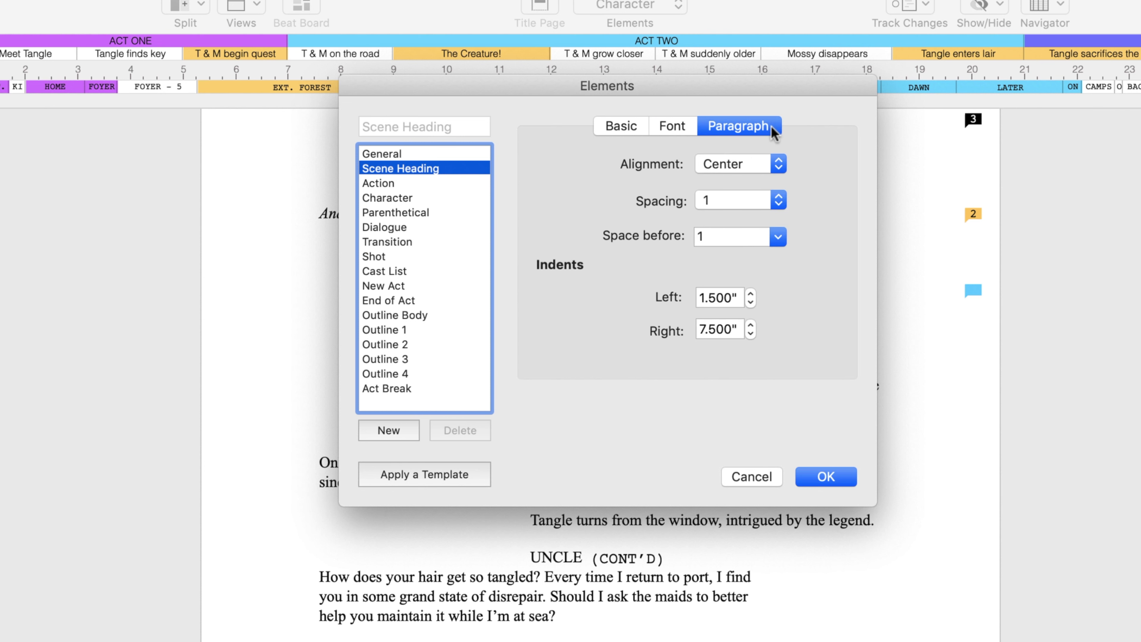
click(689, 128)
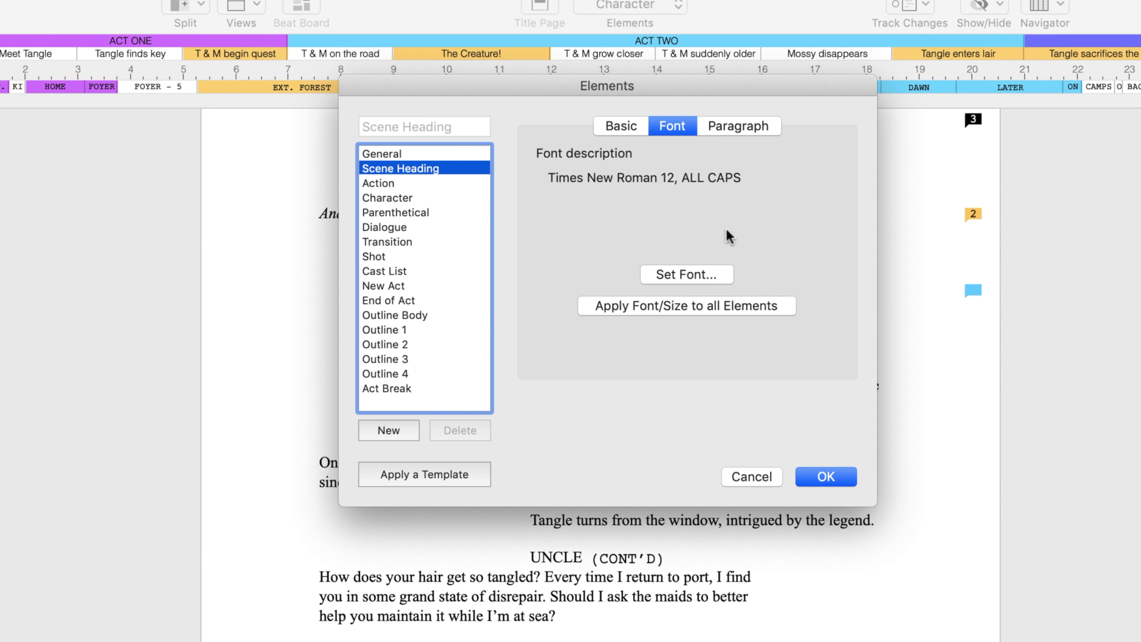
click(727, 275)
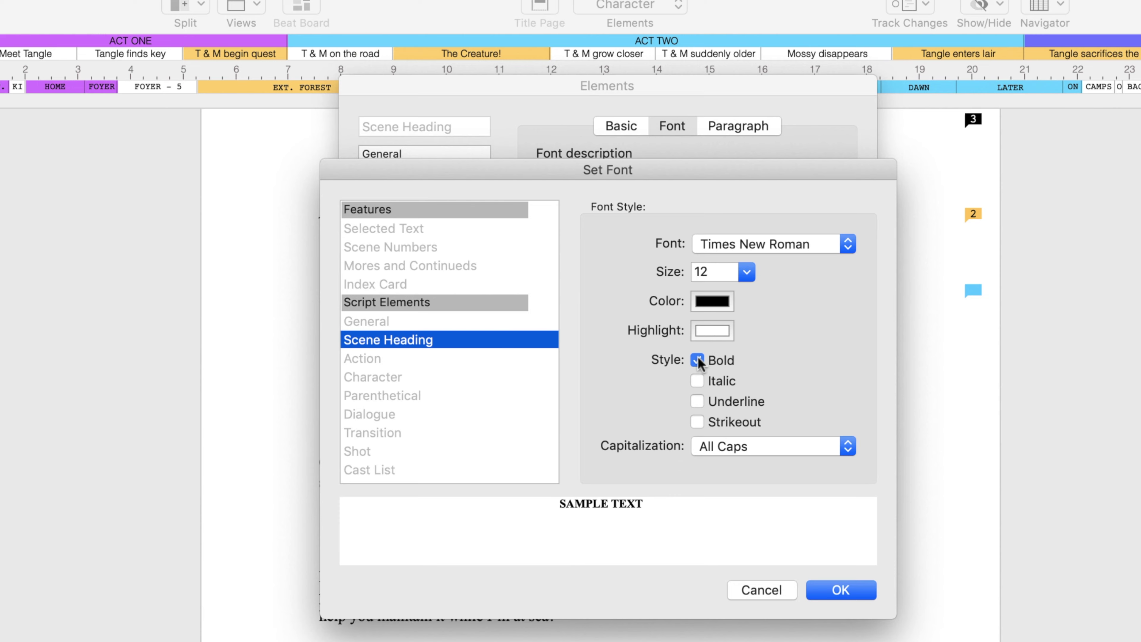
click(841, 590)
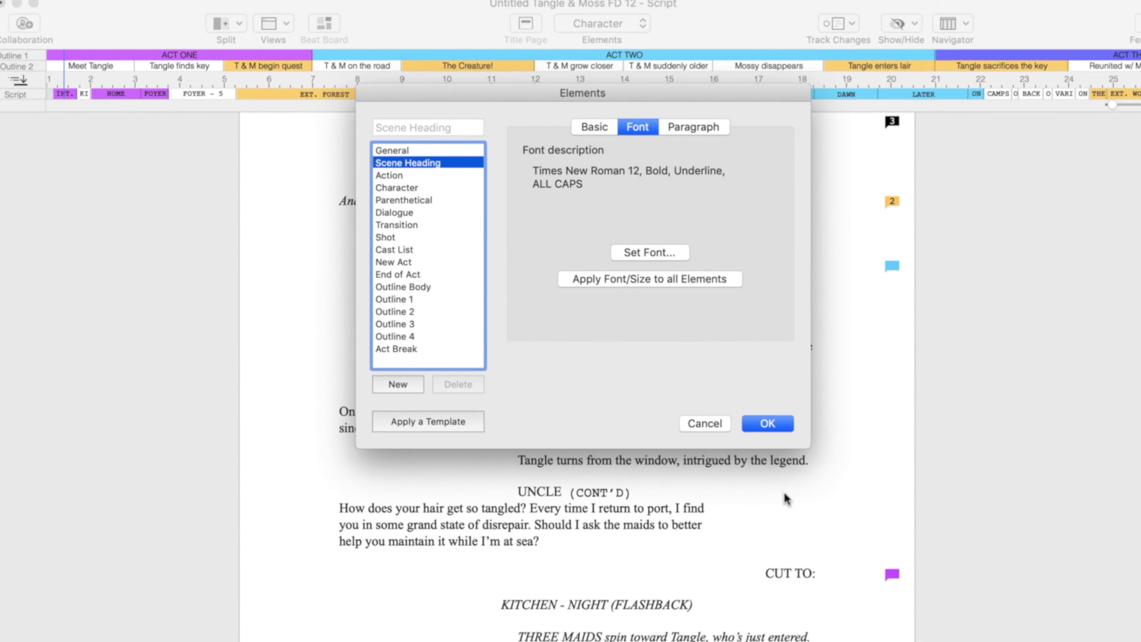
click(736, 389)
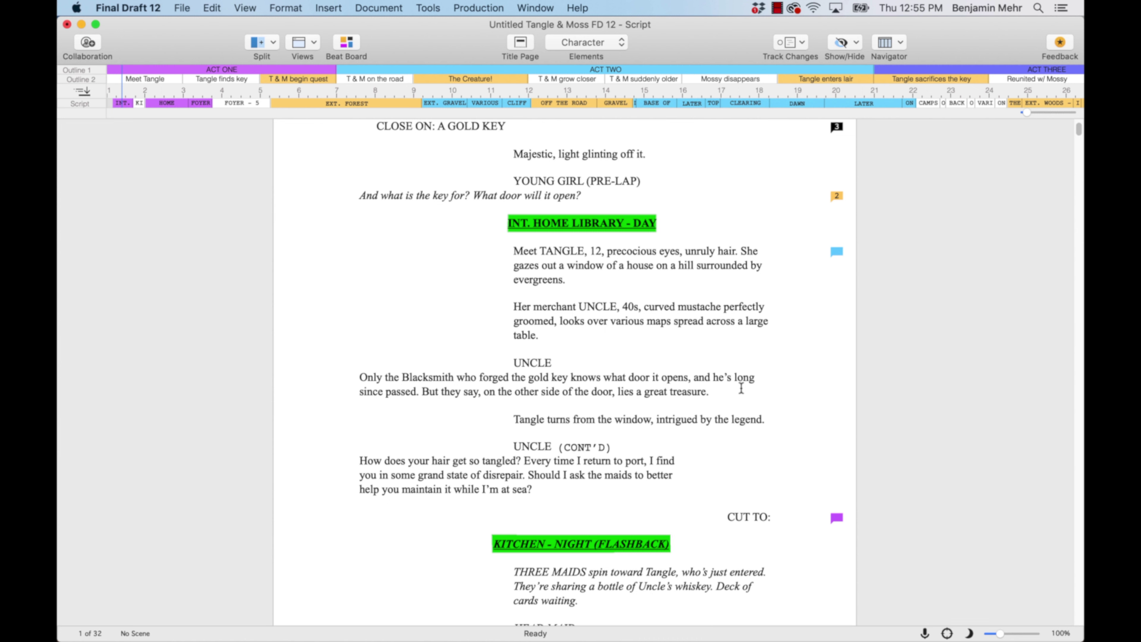
Set the Action element font to italic Times New Roman 12 in the Elements dialog
click(306, 8)
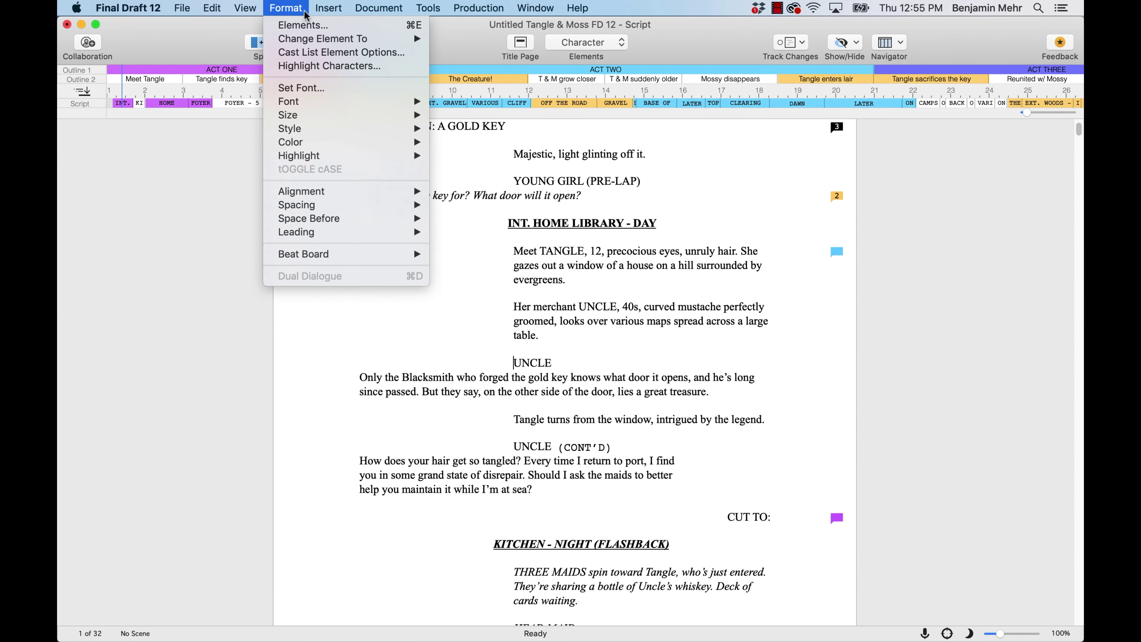
click(338, 27)
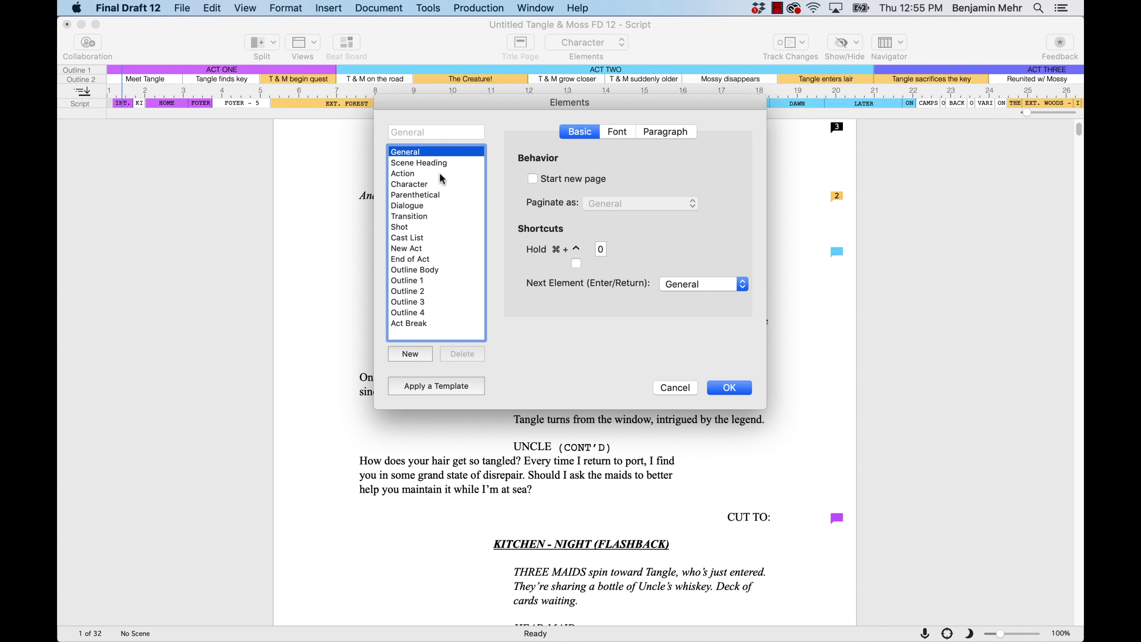
click(623, 137)
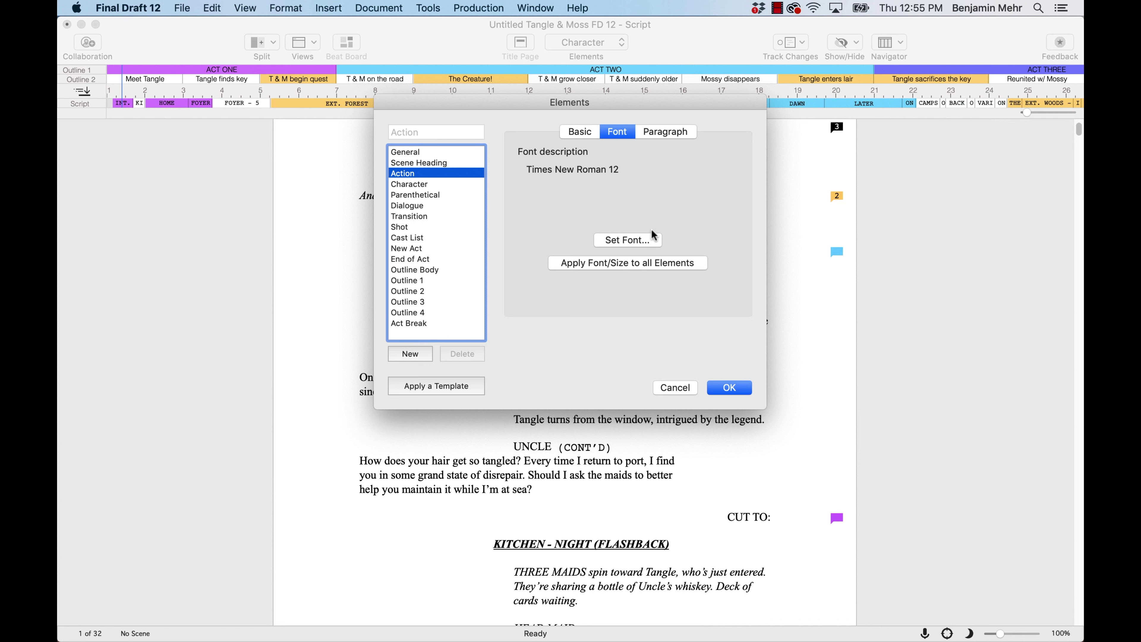
click(652, 239)
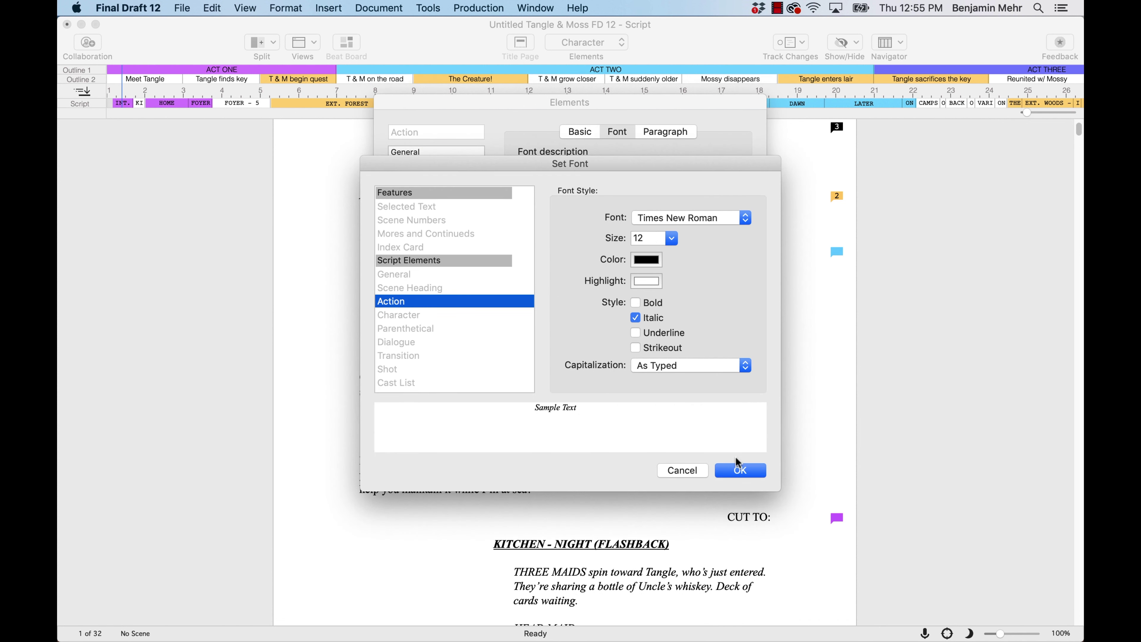
click(755, 475)
click(742, 388)
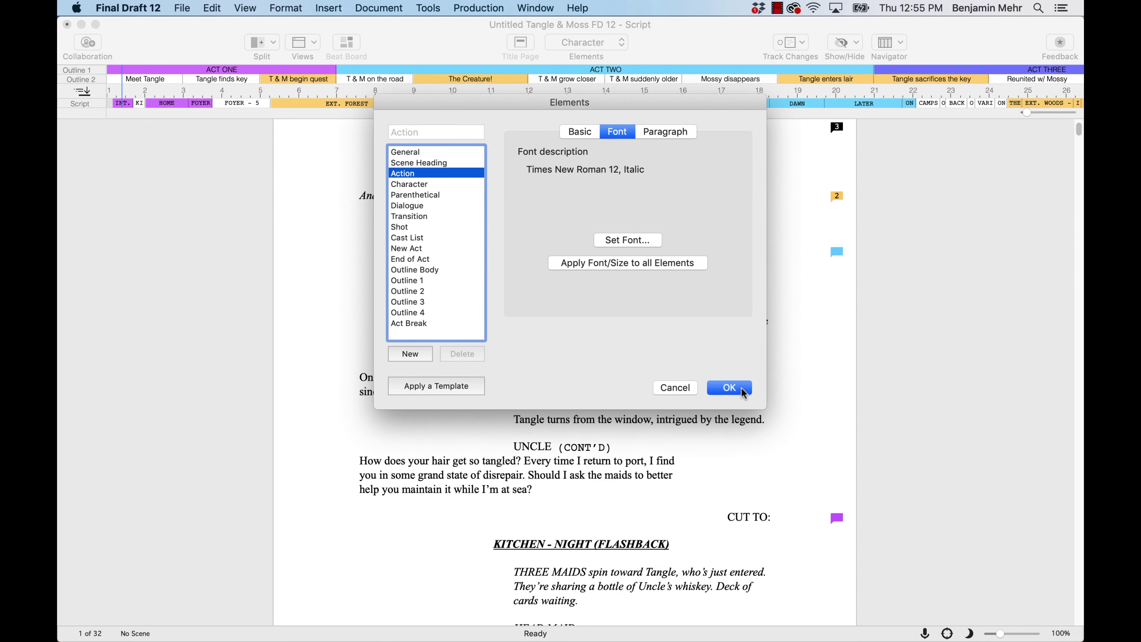
click(729, 388)
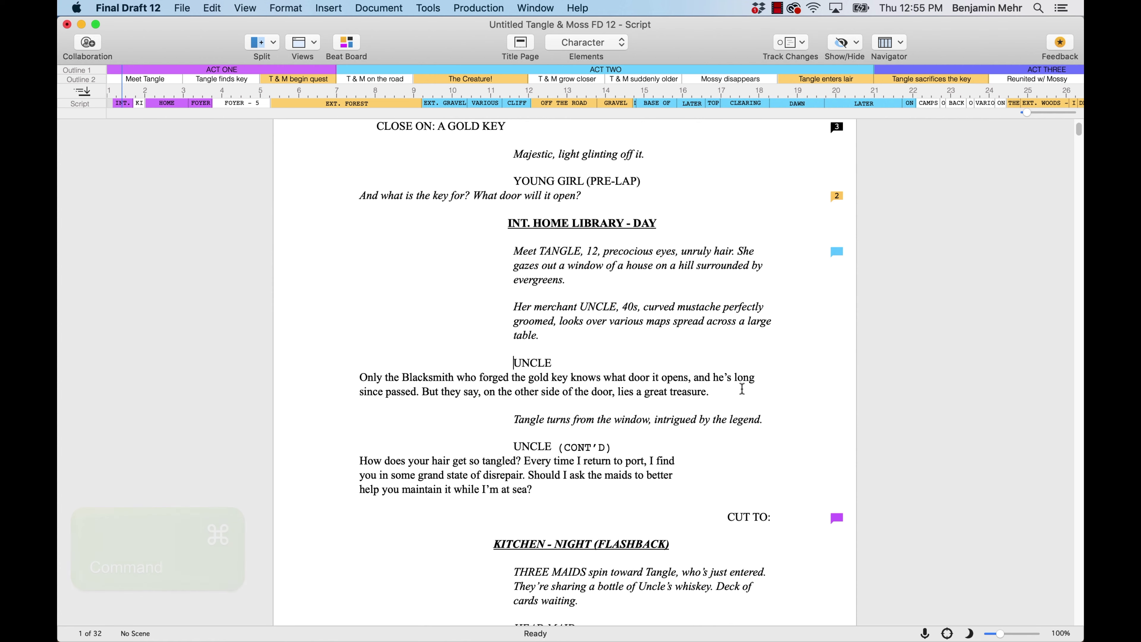
Select the entire Tangle & Moss script text and delete it
key(super+a)
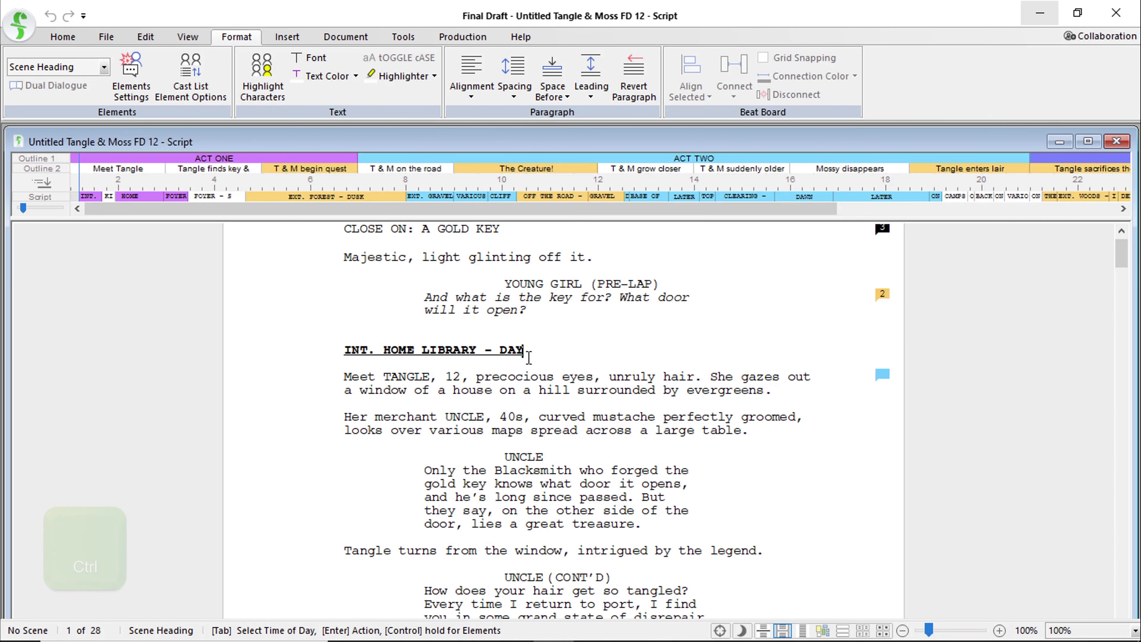
key(ctrl+a)
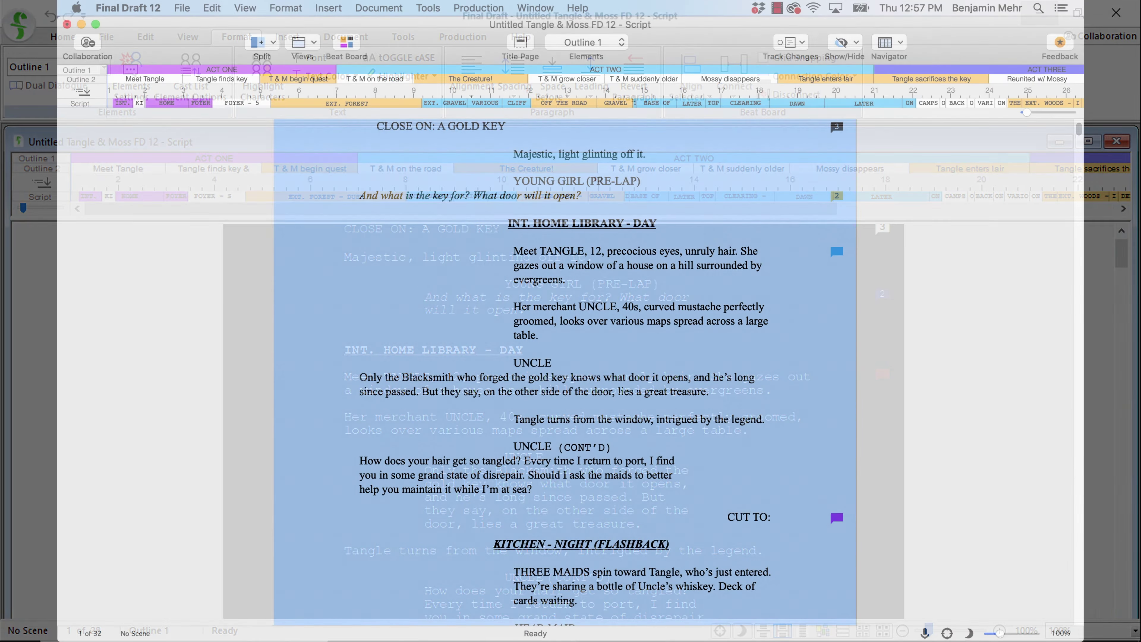
key(Delete)
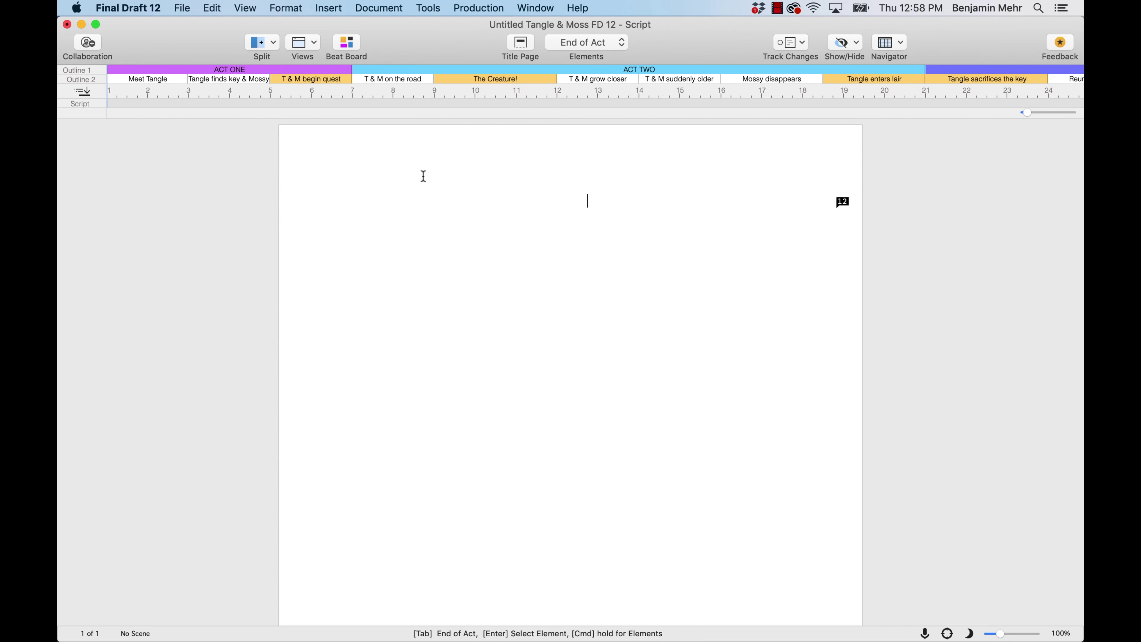
Save the blank document to My Templates as 'My New Template'
click(182, 8)
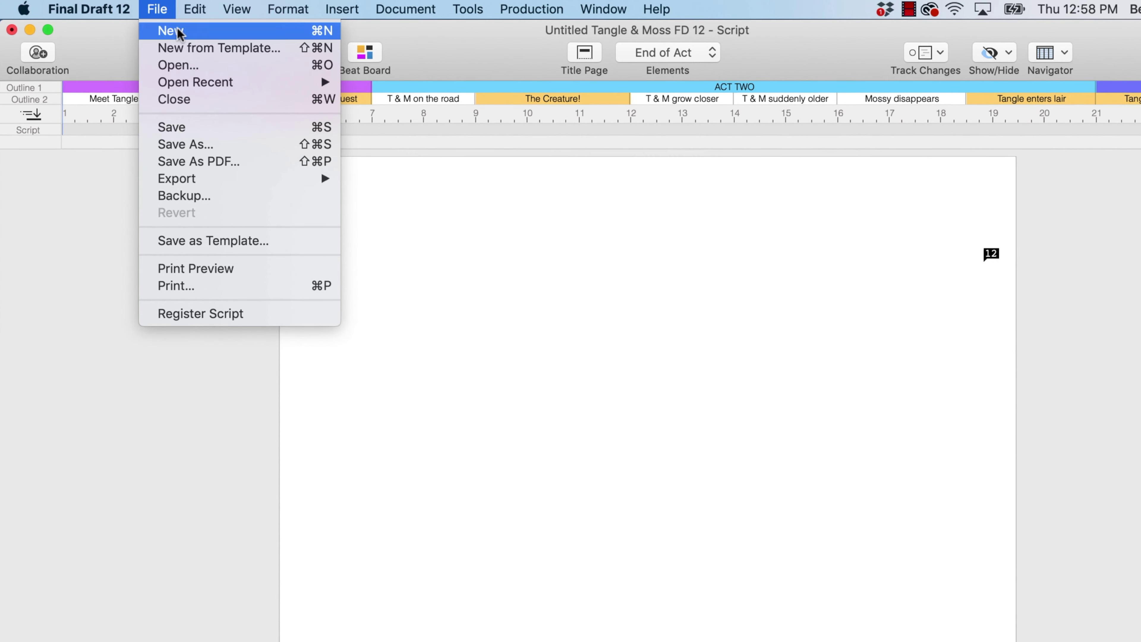
click(279, 241)
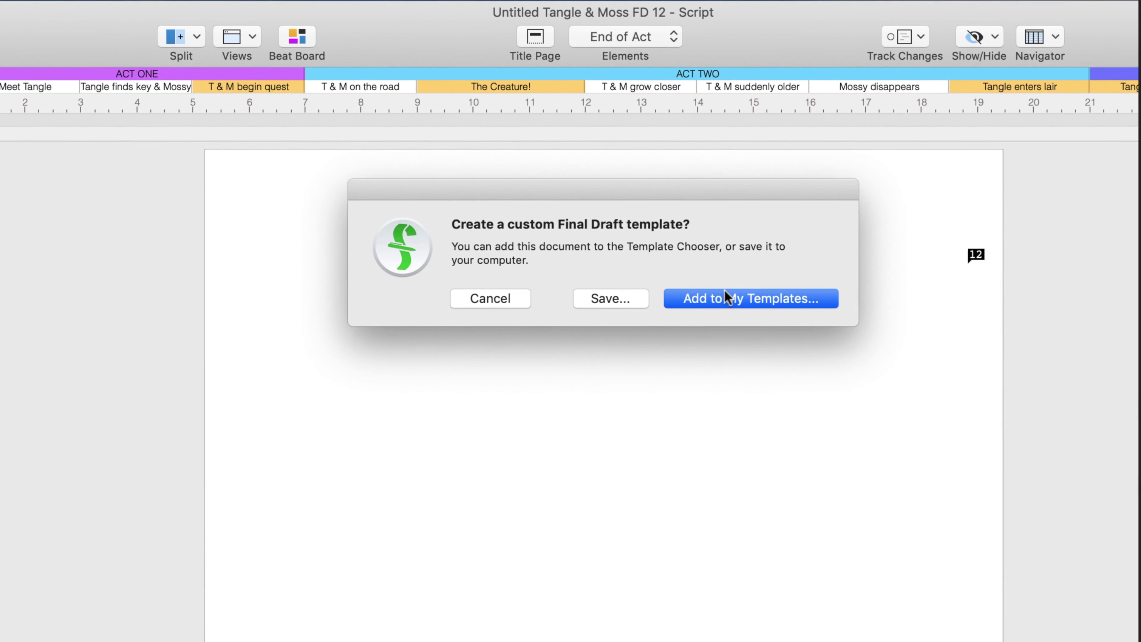
click(826, 304)
text(My)
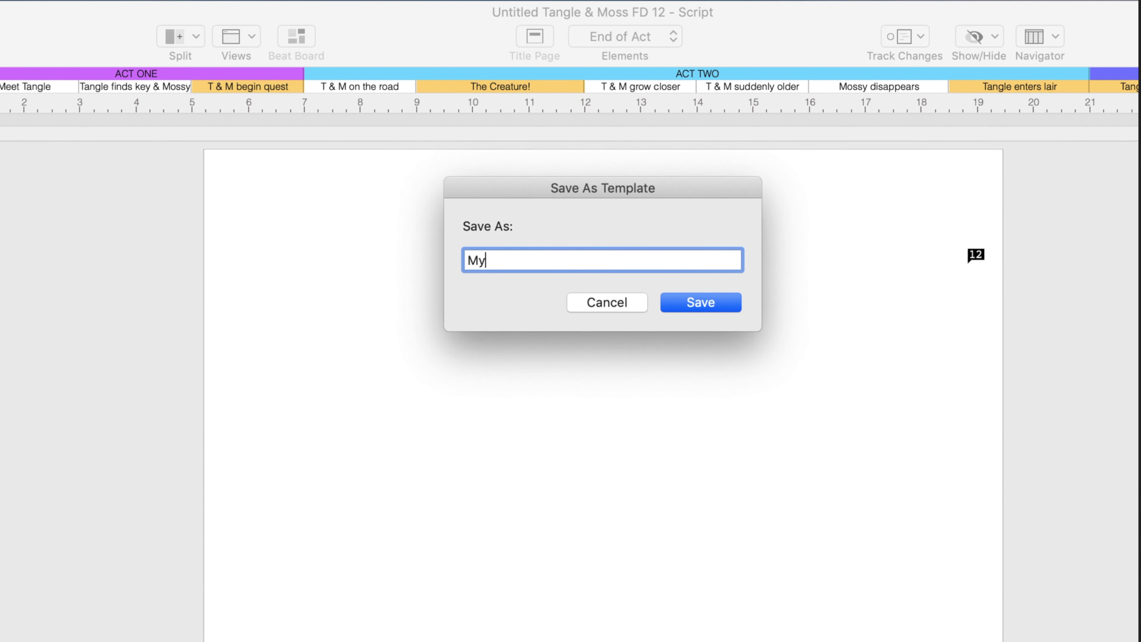
text( New Template)
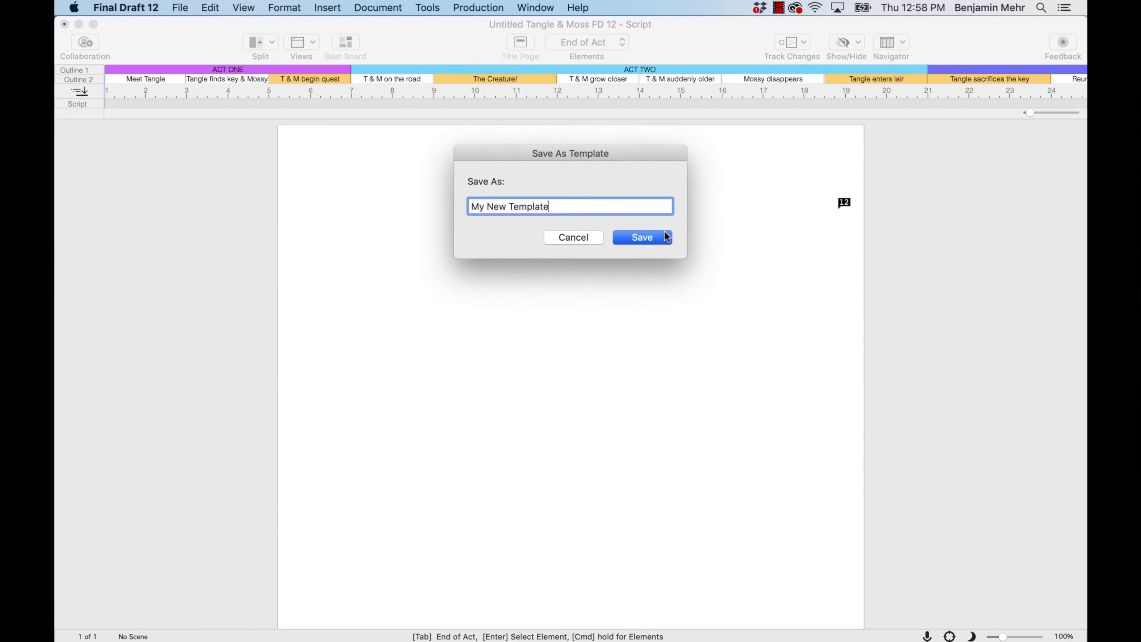
click(728, 303)
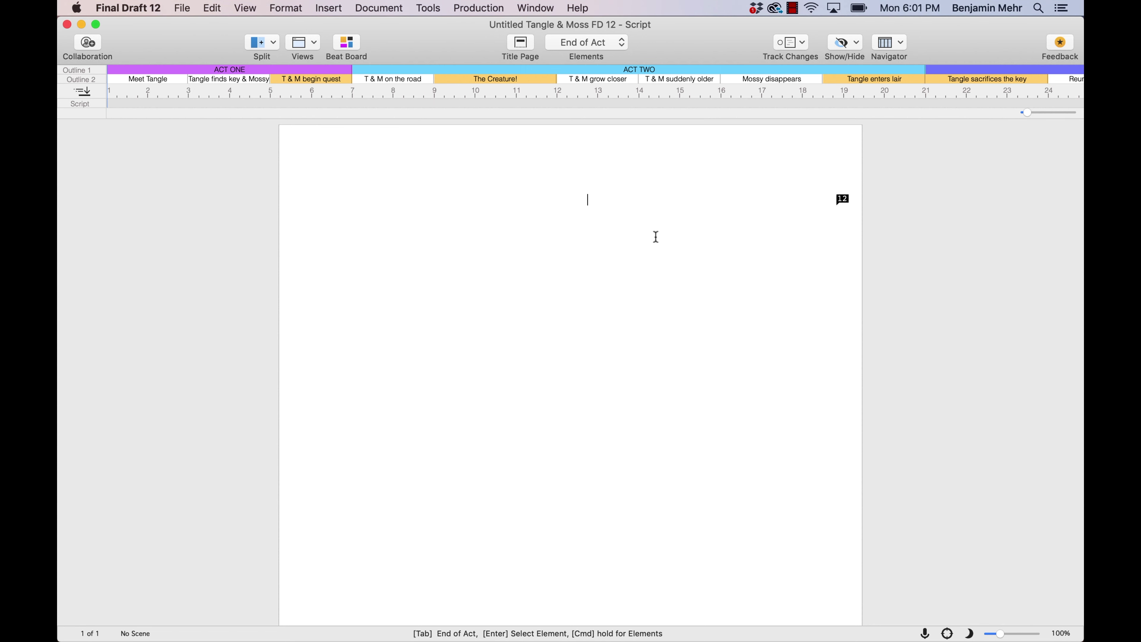
Delete 'My New Template' from My Templates in the template chooser
click(182, 8)
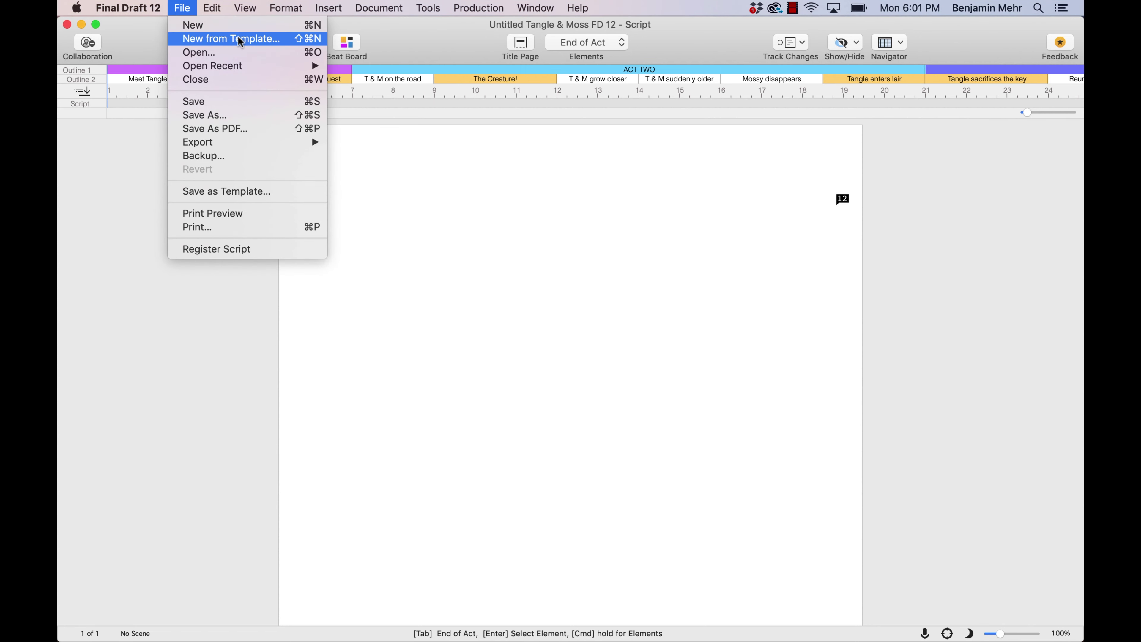
click(279, 35)
click(467, 187)
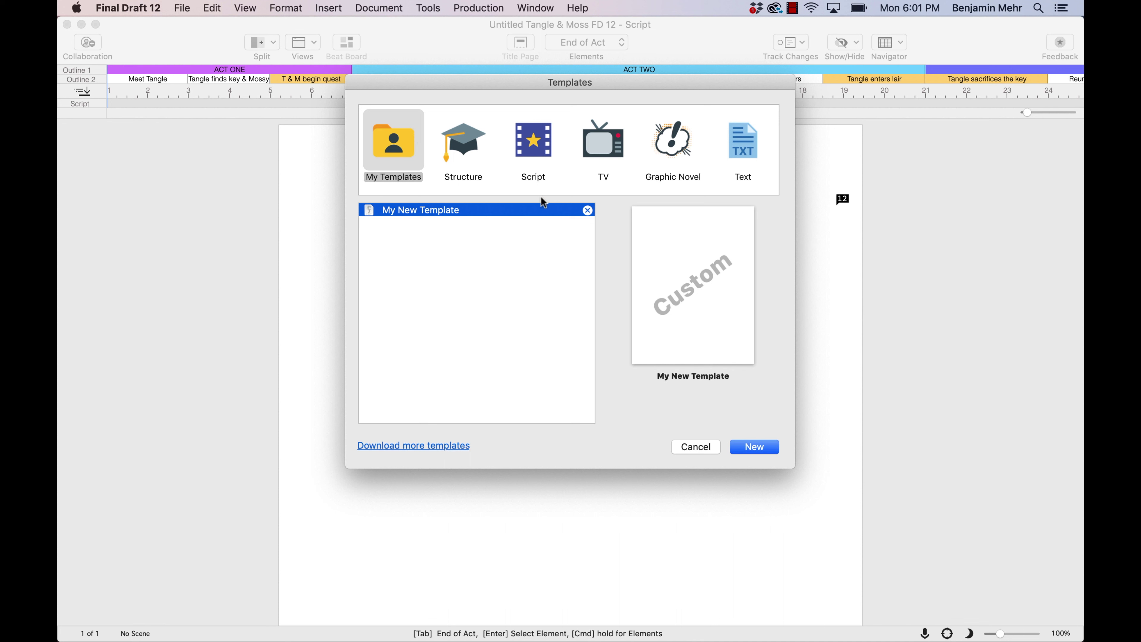
click(587, 211)
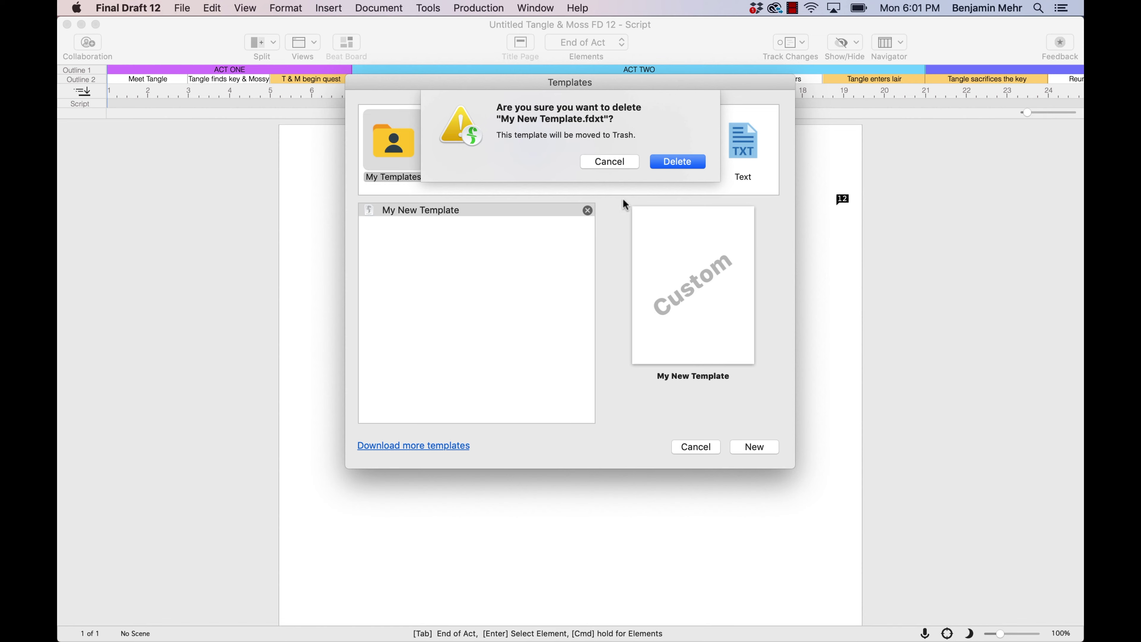
click(678, 162)
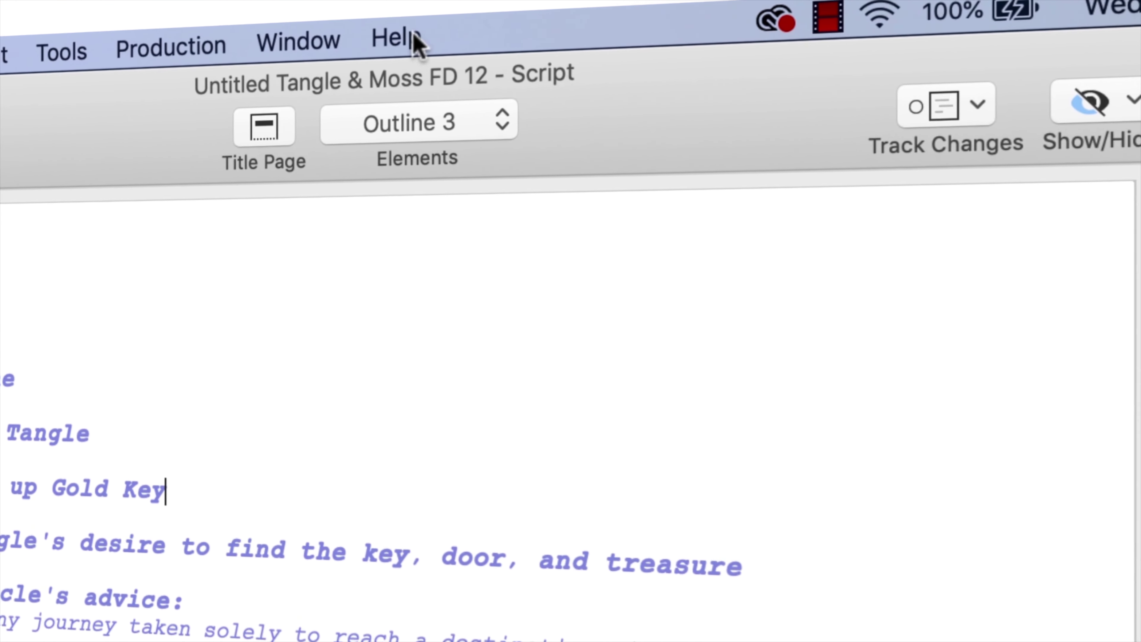
Open the Help menu to reach Get Support for Final Draft's YouTube channel
click(590, 8)
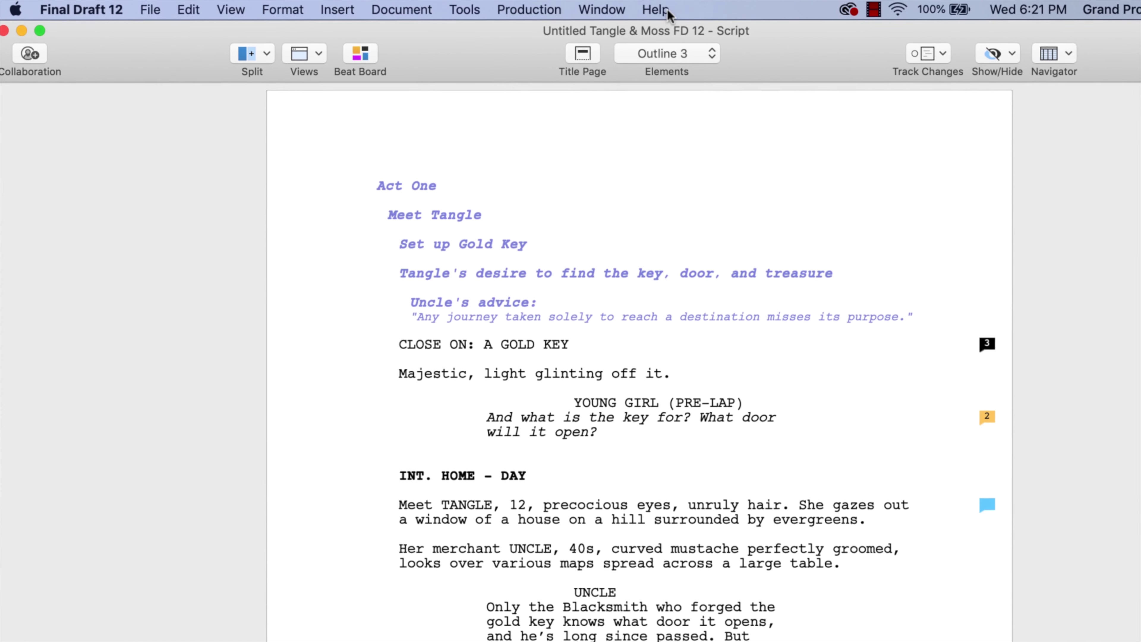
click(655, 10)
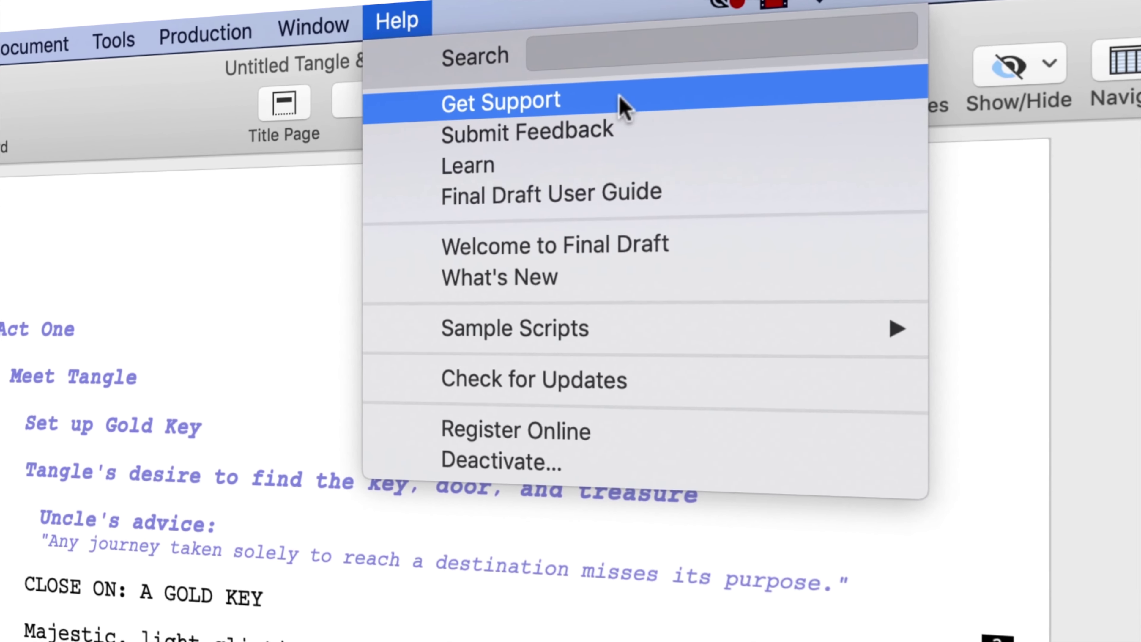